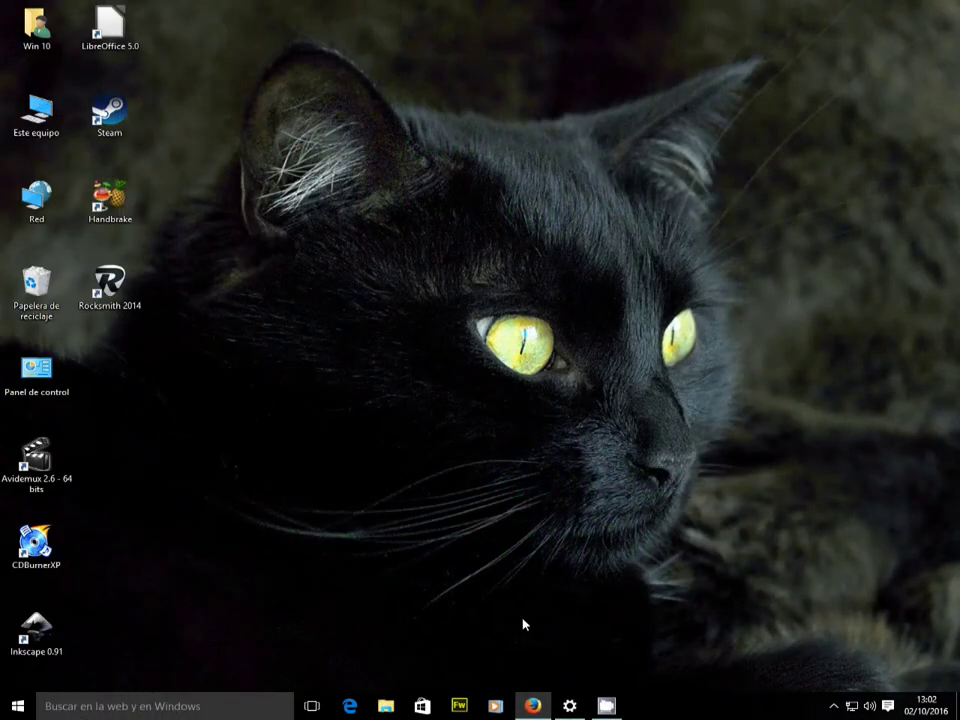
Switch to Firefox and review the Windows 10 installation error image and the forum reply about the PortableOperatingSystem registry value.
left_click(532, 706)
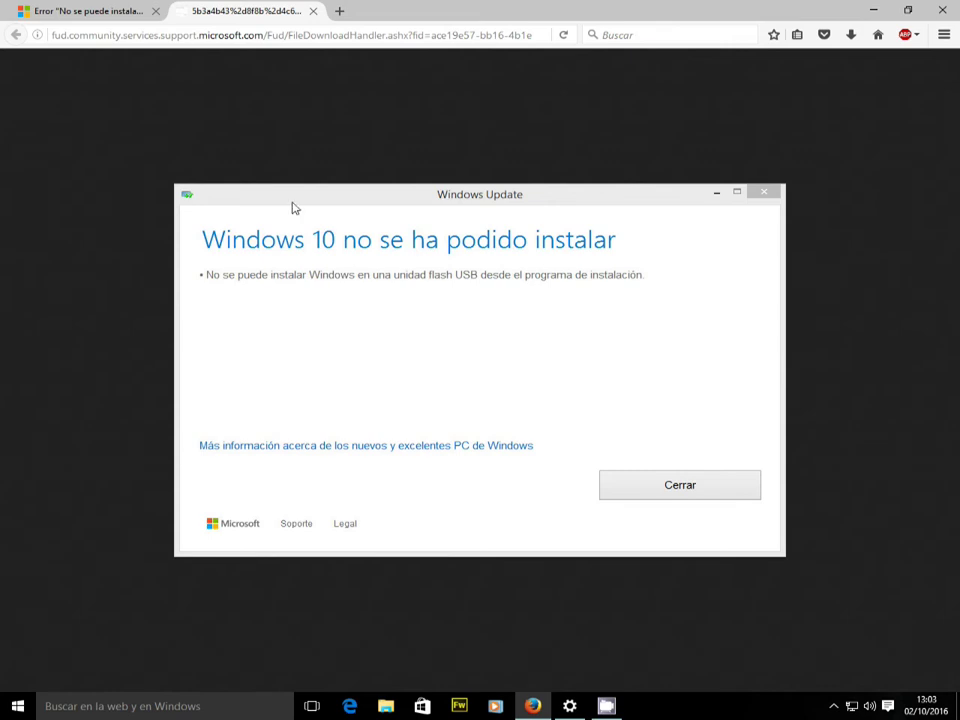
left_click(101, 21)
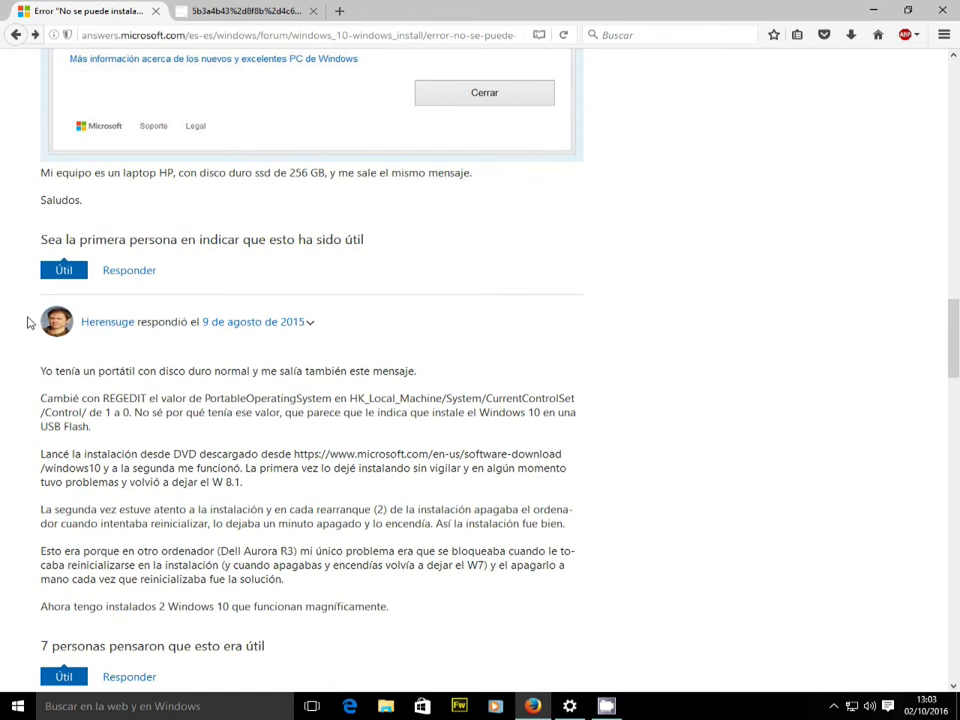
left_click_drag(28, 321, 58, 333)
left_click(111, 349)
left_click_drag(136, 345, 84, 336)
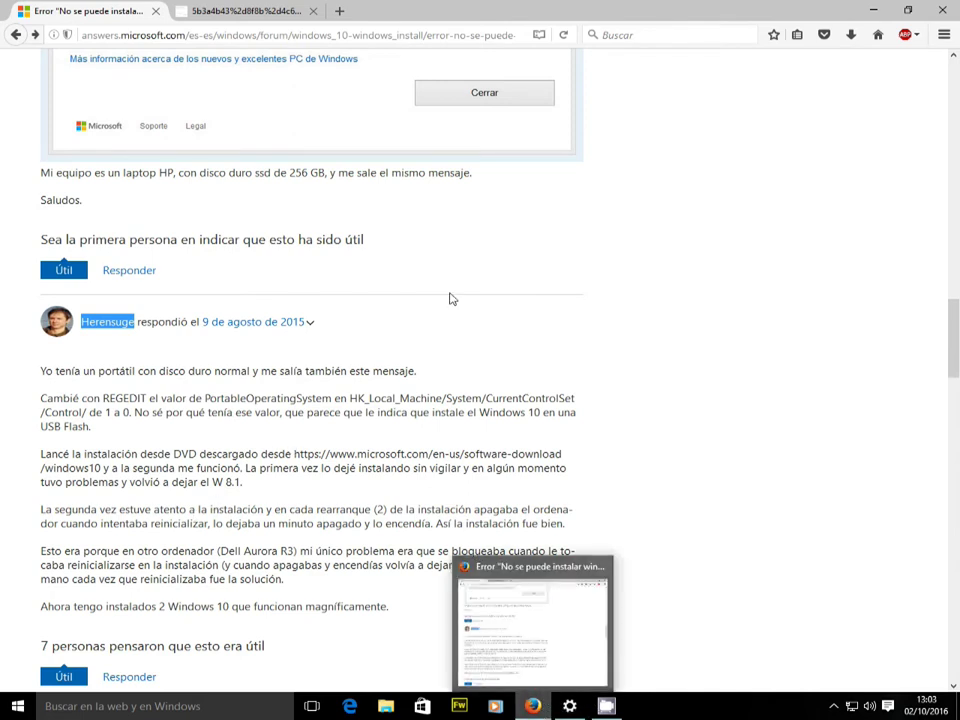
left_click(191, 8)
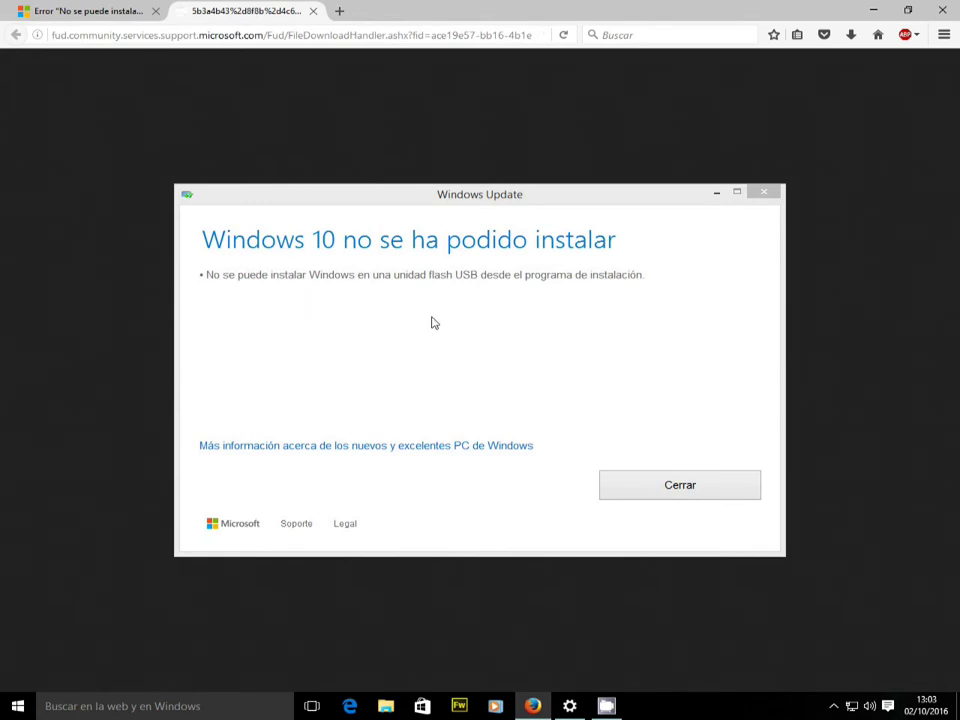
left_click(873, 15)
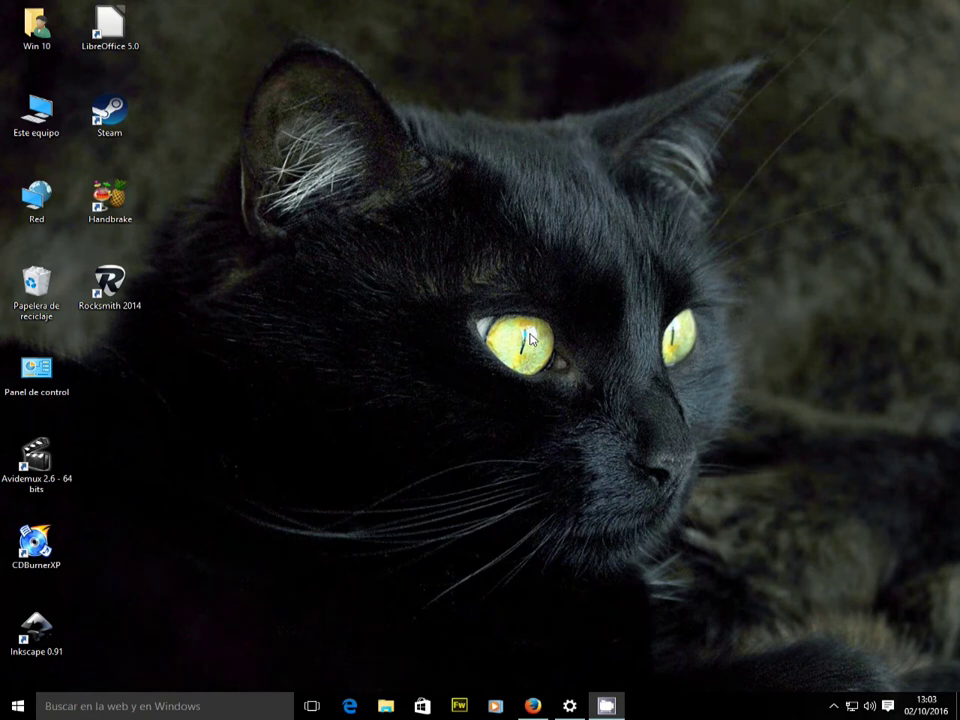
Search Windows for regedit and launch the Registry Editor.
left_click(118, 706)
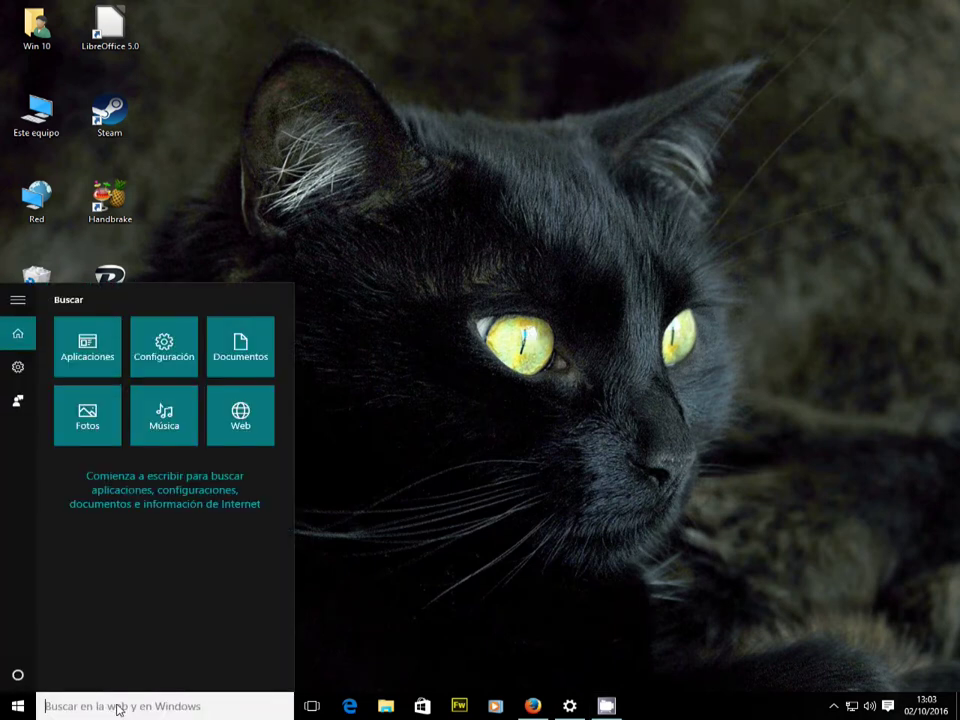
type("regedi")
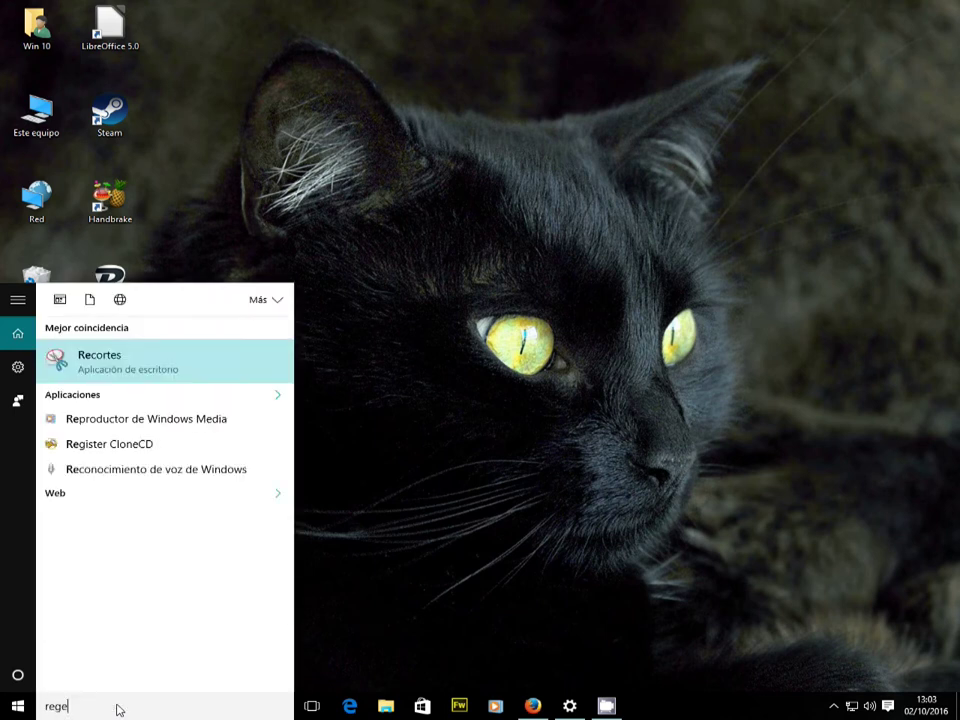
type("t")
key("Return")
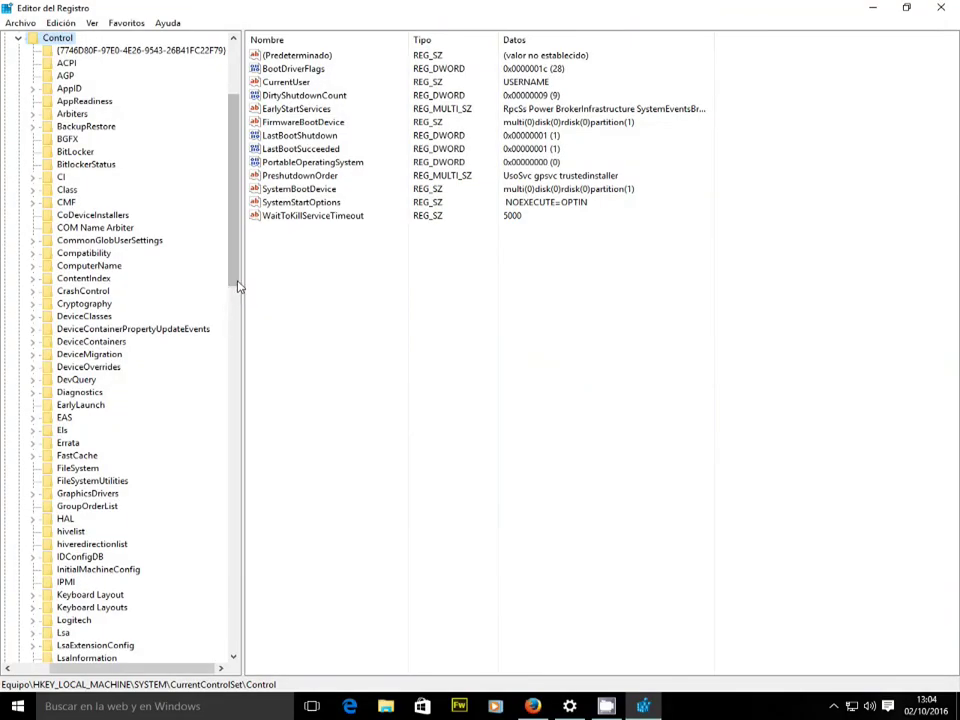
Navigate the registry tree to HKEY_LOCAL_MACHINE\SYSTEM\CurrentControlSet\Control, leaving the Control key selected with its subkeys collapsed.
left_click_drag(238, 283, 229, 204)
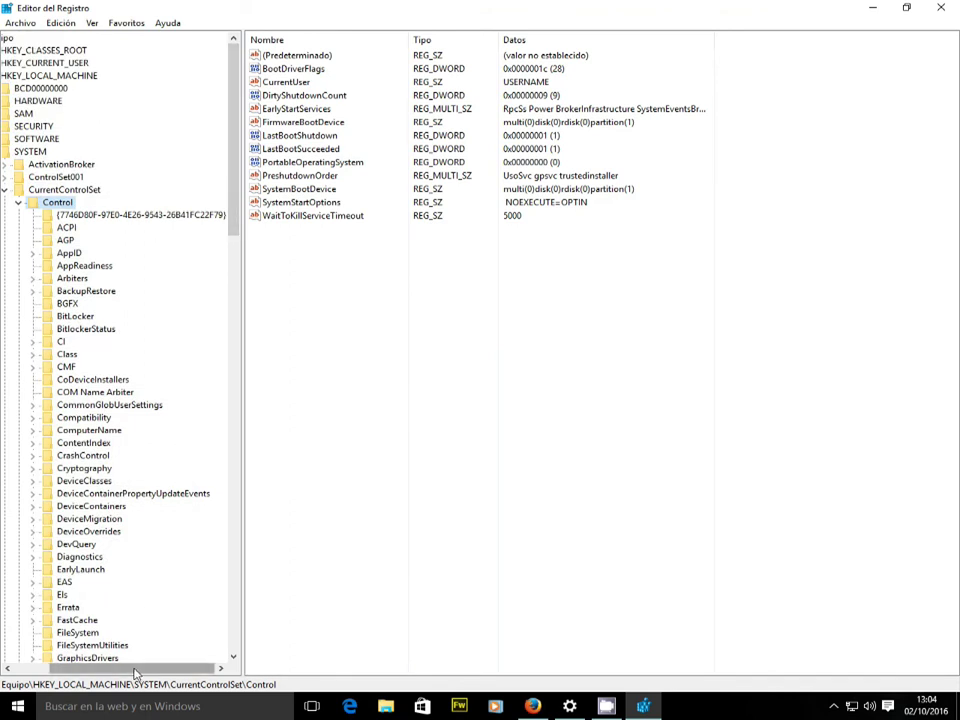
left_click_drag(133, 668, 11, 636)
left_click(22, 77)
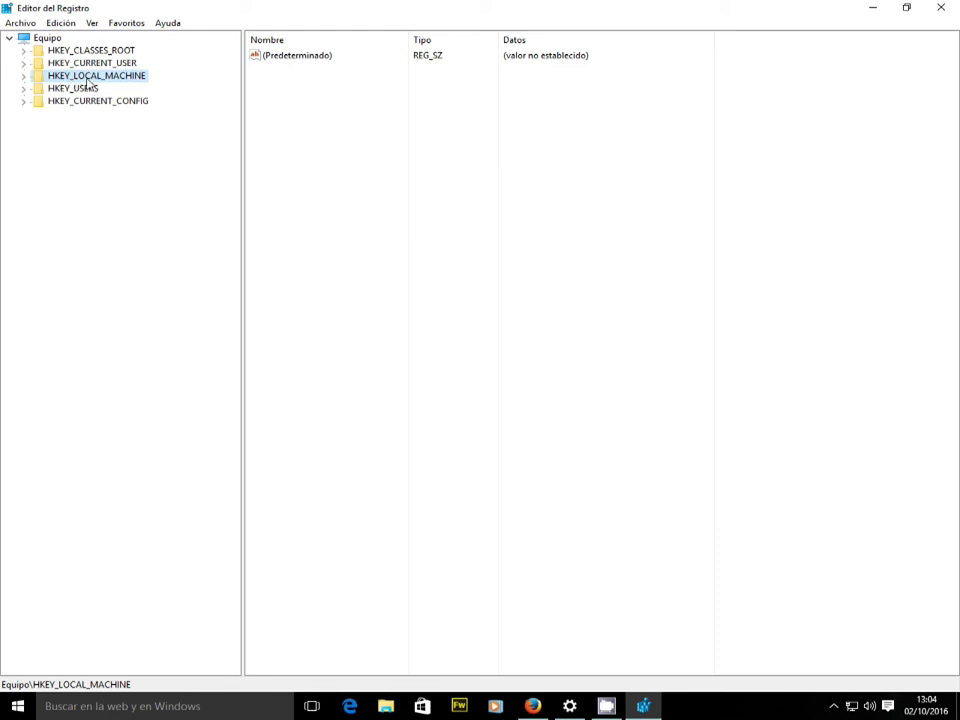
left_click(22, 77)
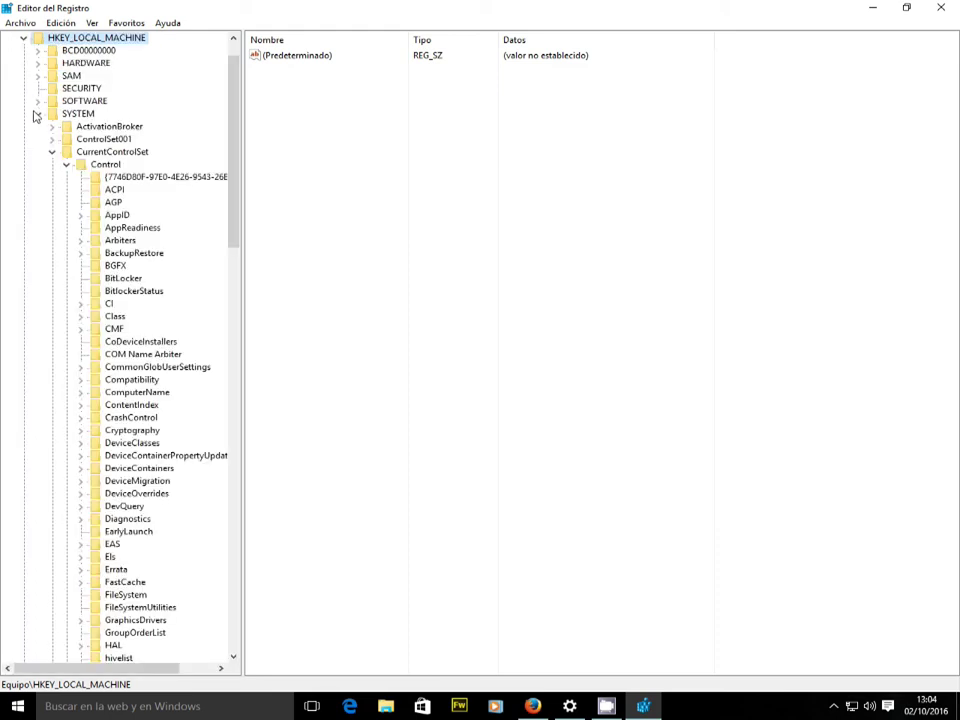
left_click(71, 115)
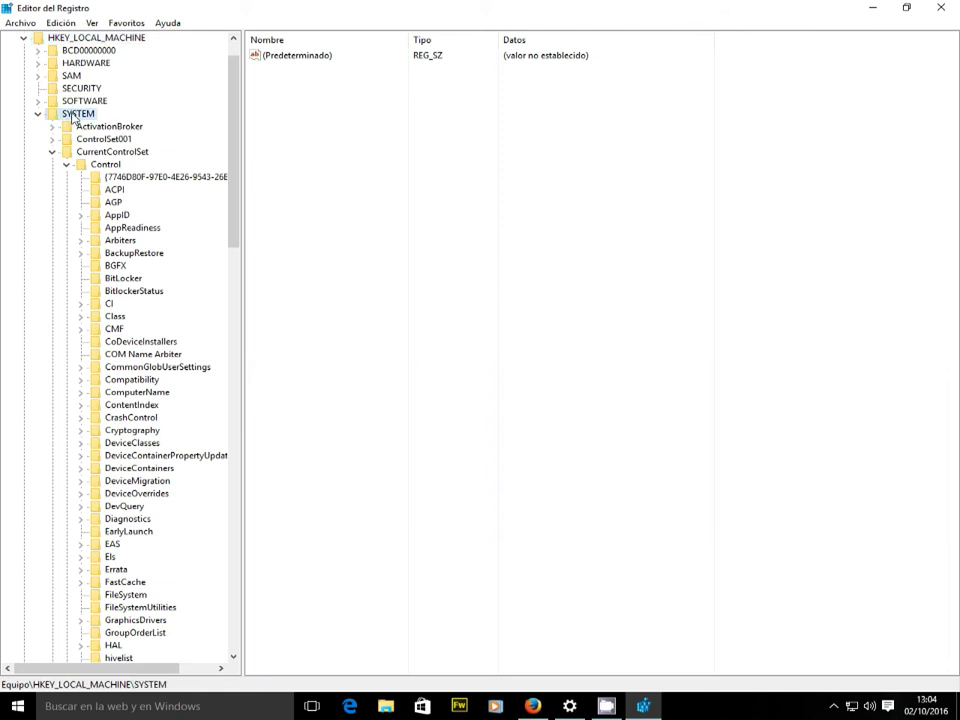
left_click(114, 153)
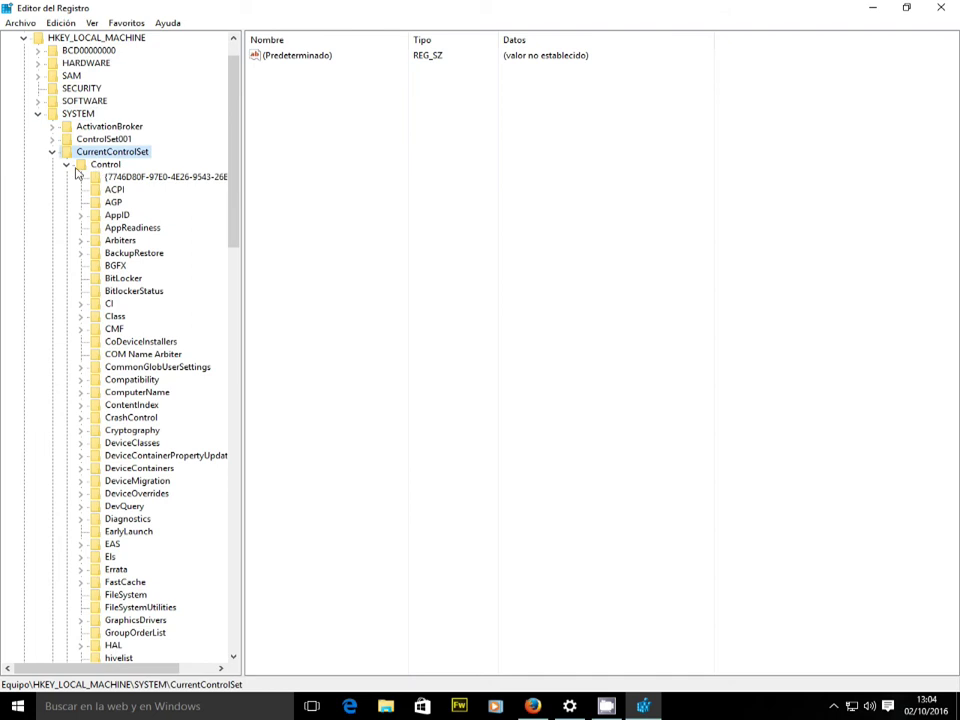
left_click(66, 166)
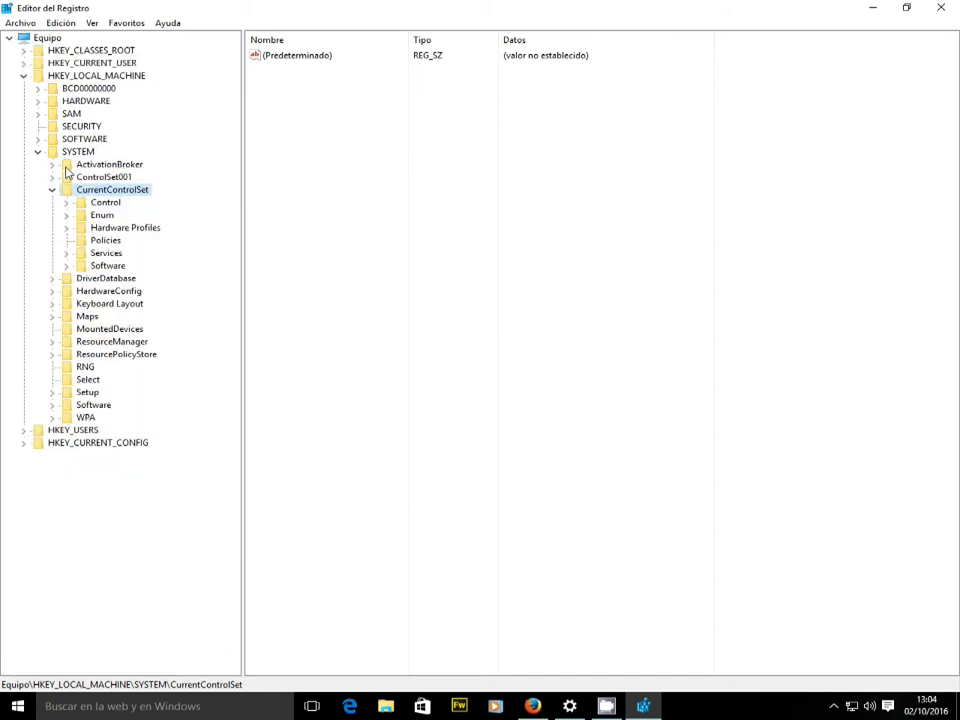
left_click(104, 204)
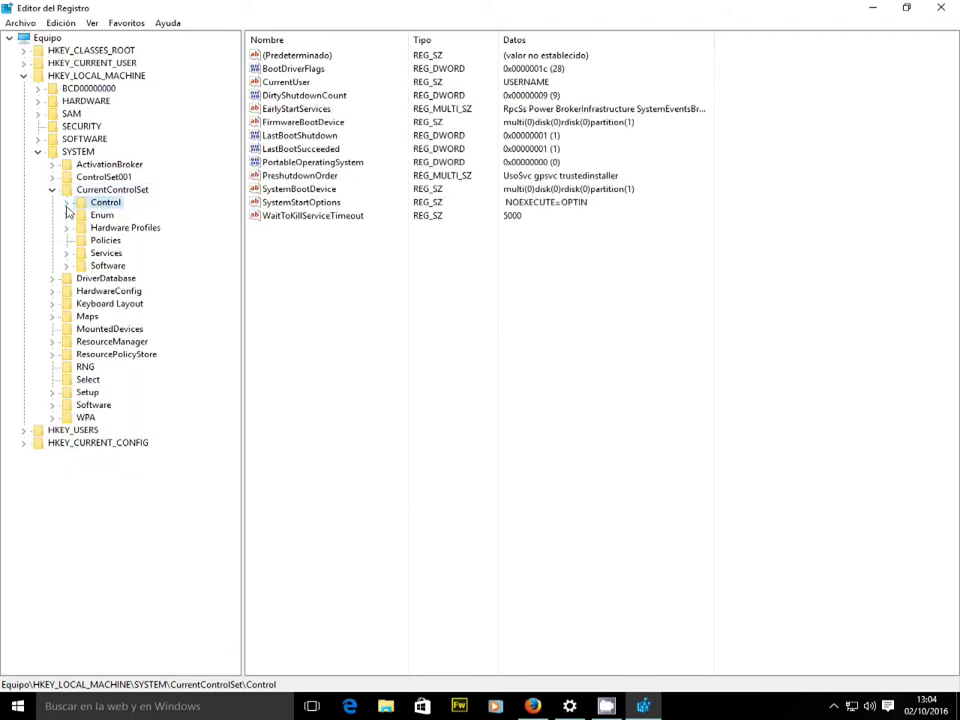
left_click(66, 204)
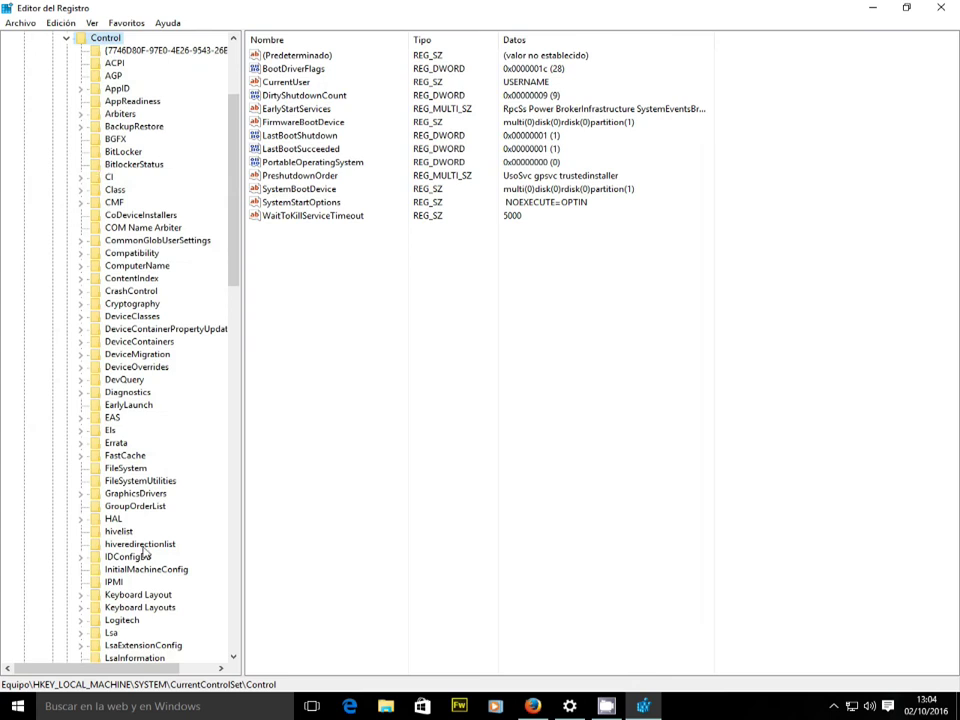
scroll(143, 448, "up", 3)
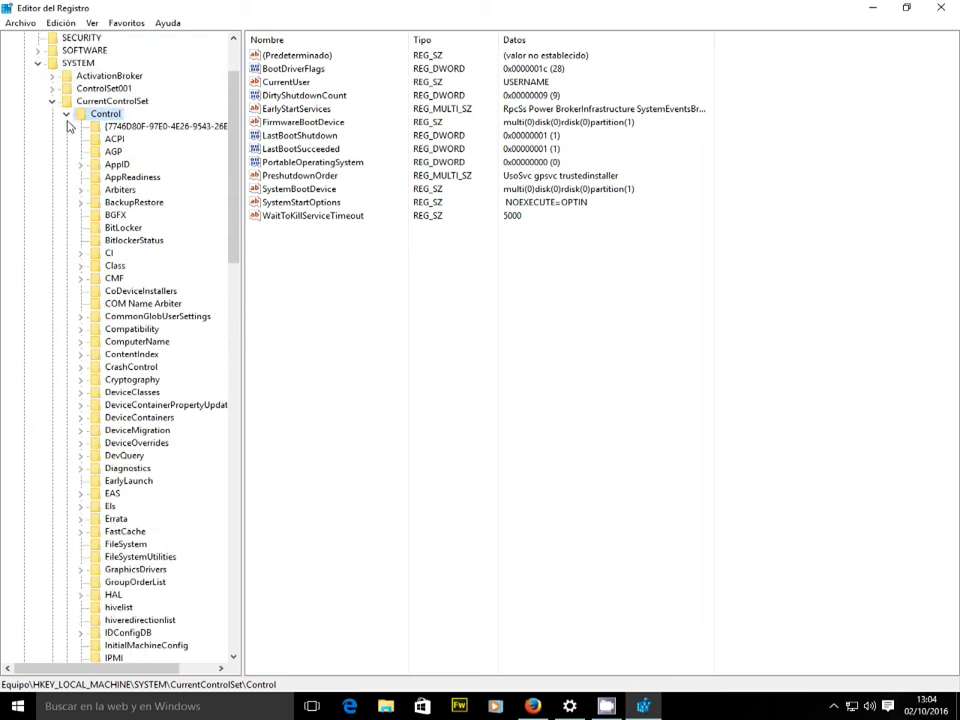
left_click(60, 114)
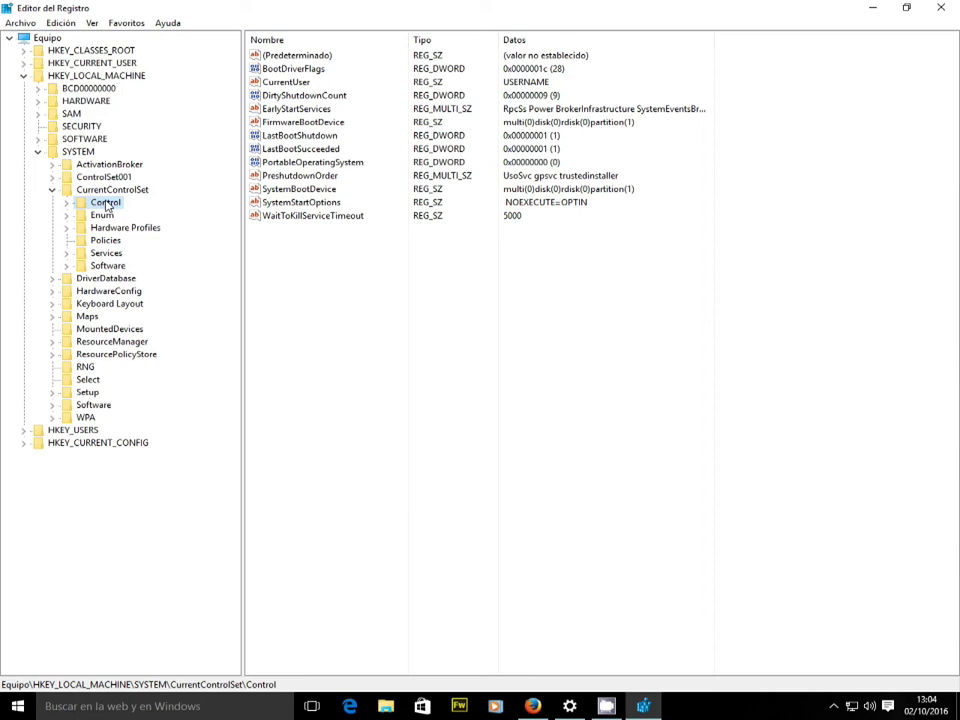
Examine the values of the Control key, comparing PortableOperatingSystem with LastBootSucceeded and LastBootShutdown.
left_click_drag(336, 256, 298, 56)
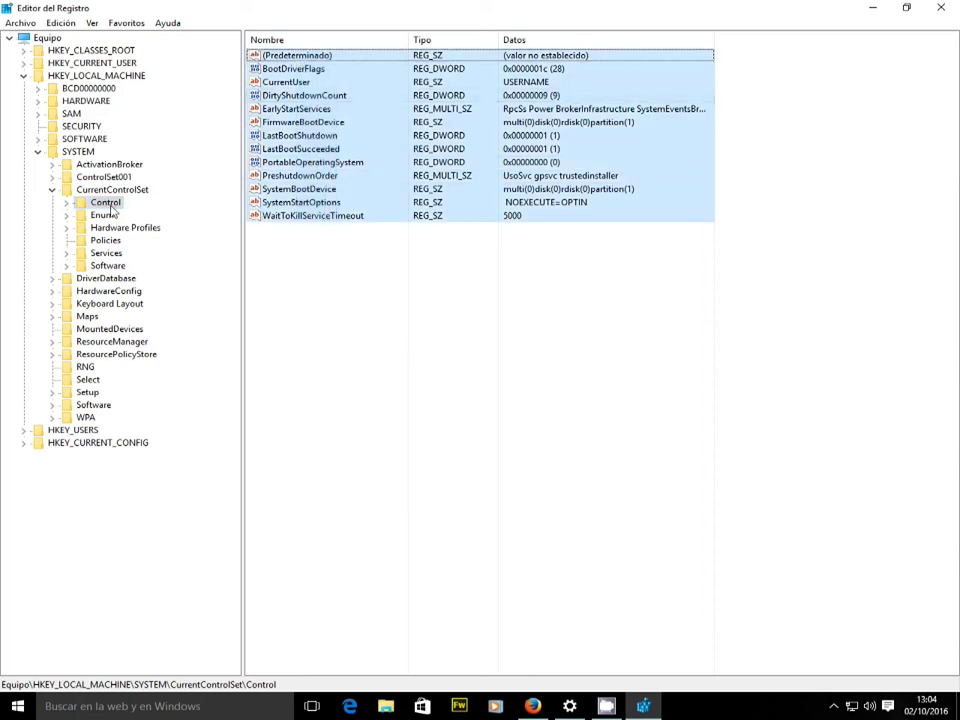
left_click(311, 270)
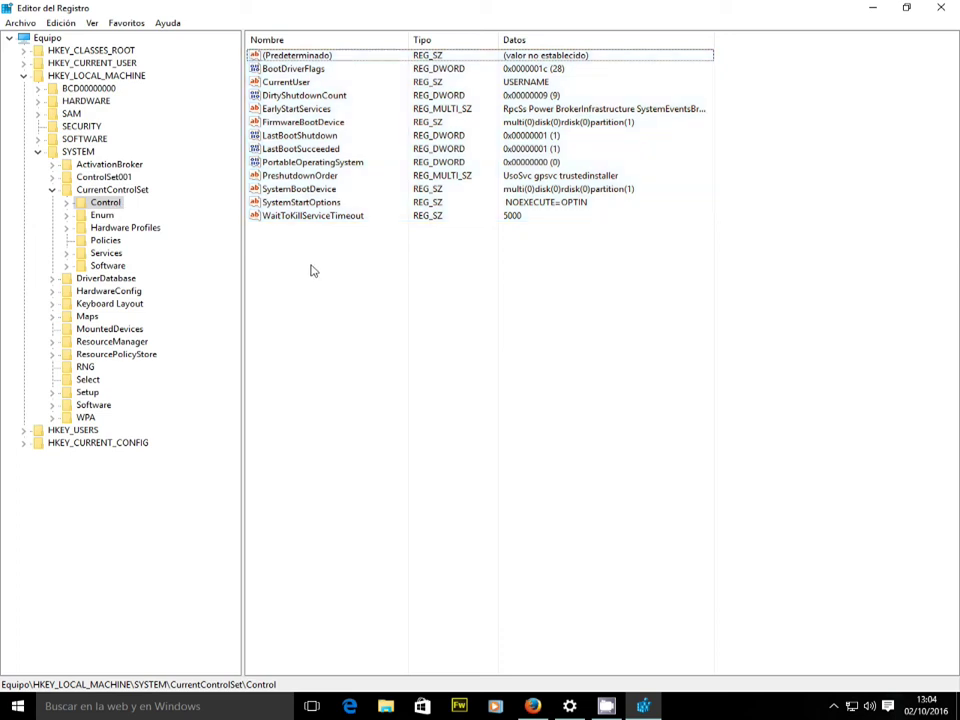
left_click(306, 165)
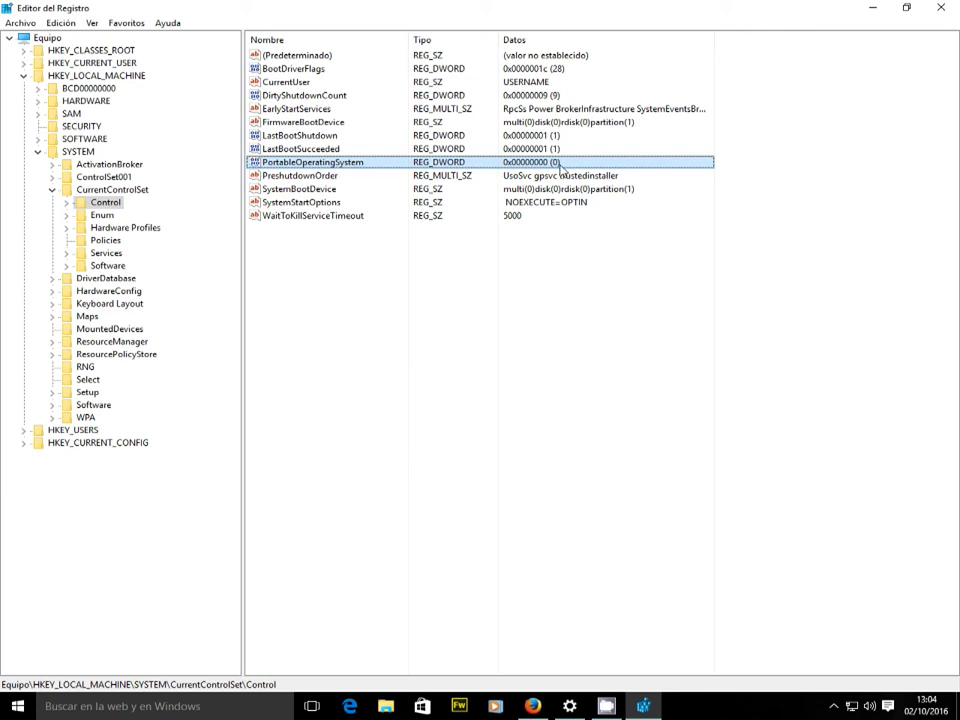
left_click(563, 148)
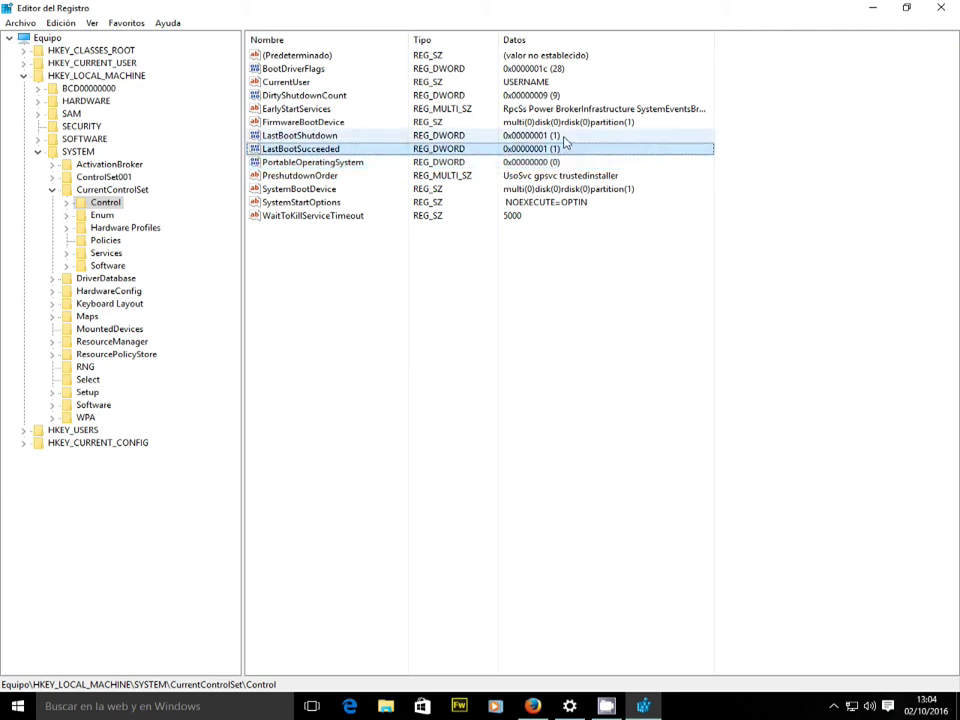
left_click(563, 135)
left_click(563, 162)
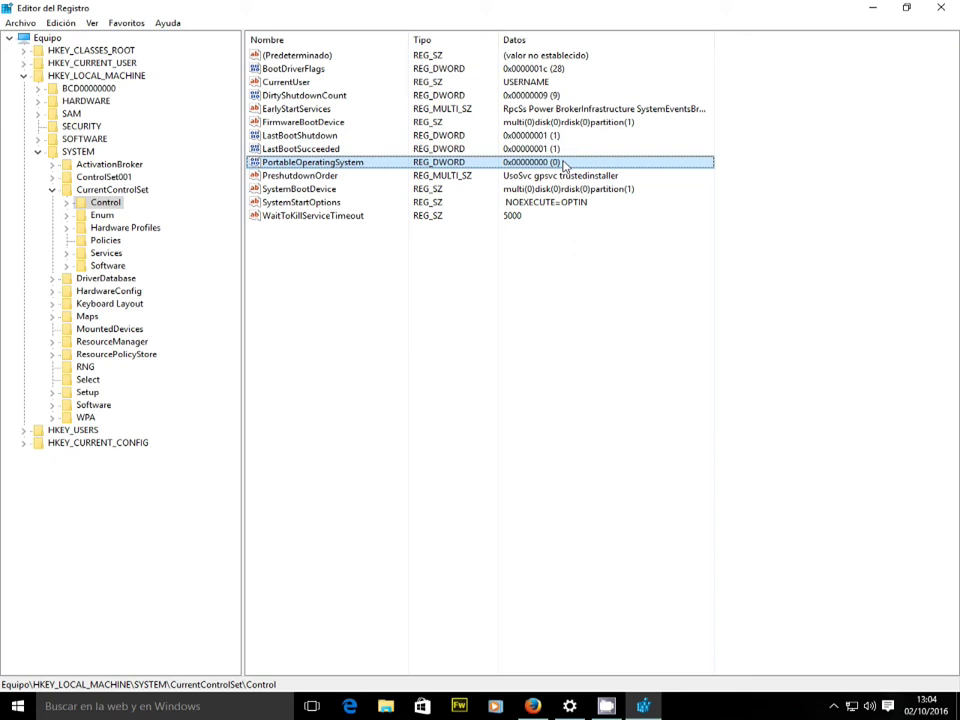
Set the PortableOperatingSystem DWORD value to hexadecimal 0 and close the Registry Editor.
right_click(380, 167)
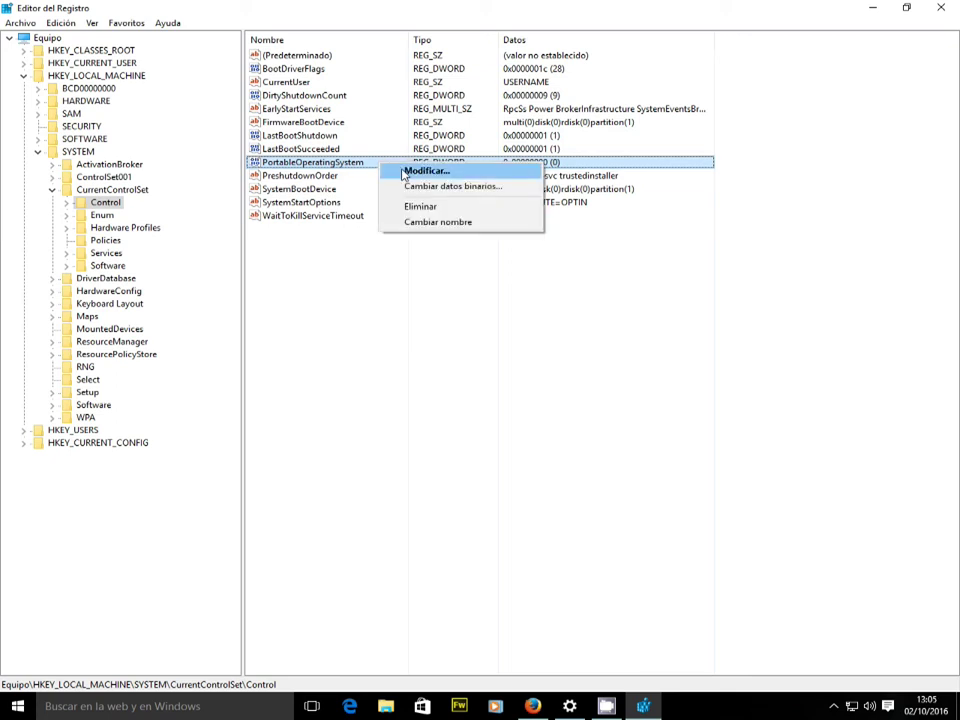
left_click(404, 172)
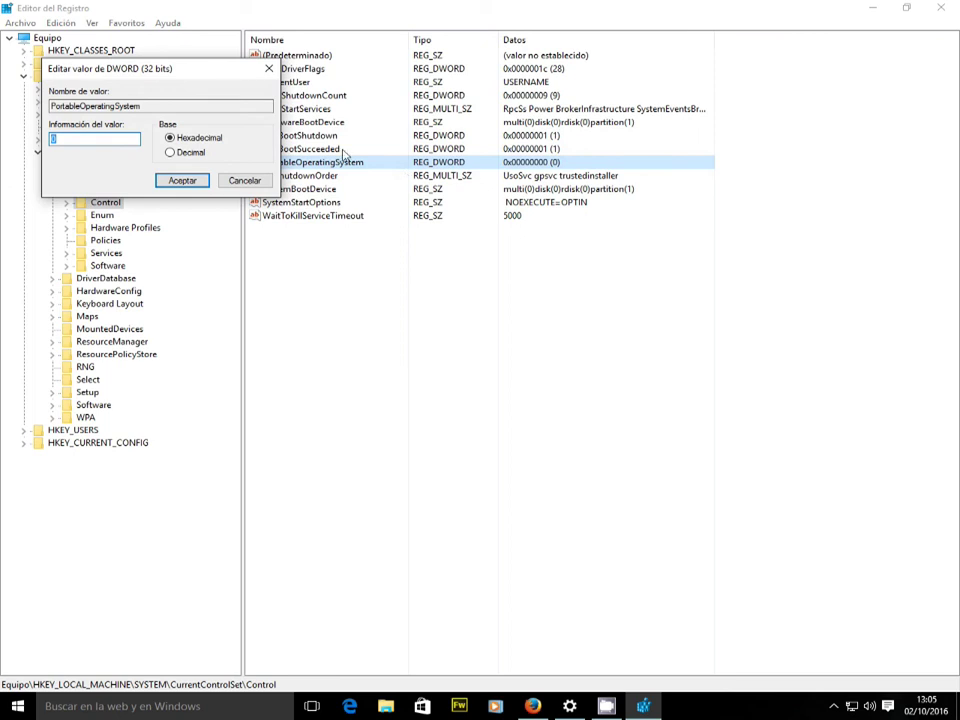
left_click_drag(204, 73, 445, 270)
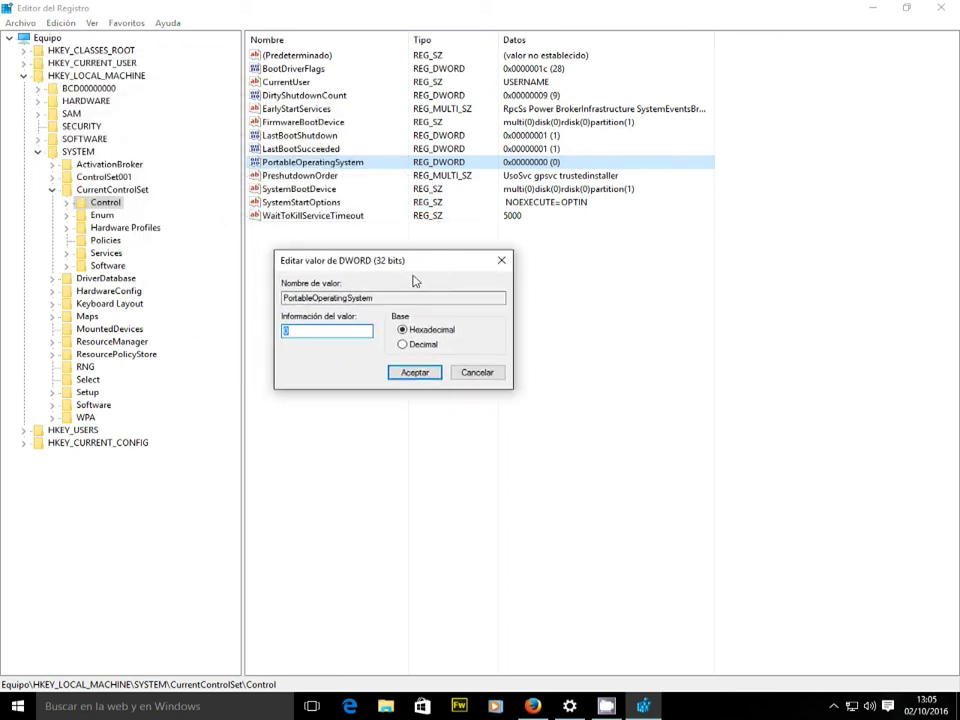
left_click(303, 334)
left_click(409, 376)
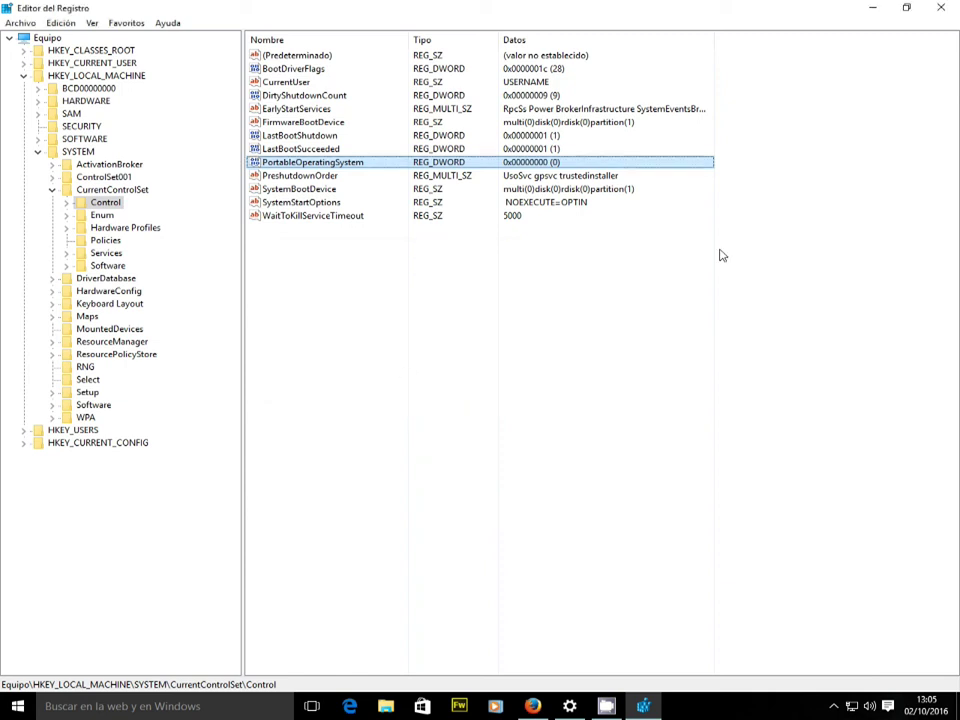
left_click(940, 9)
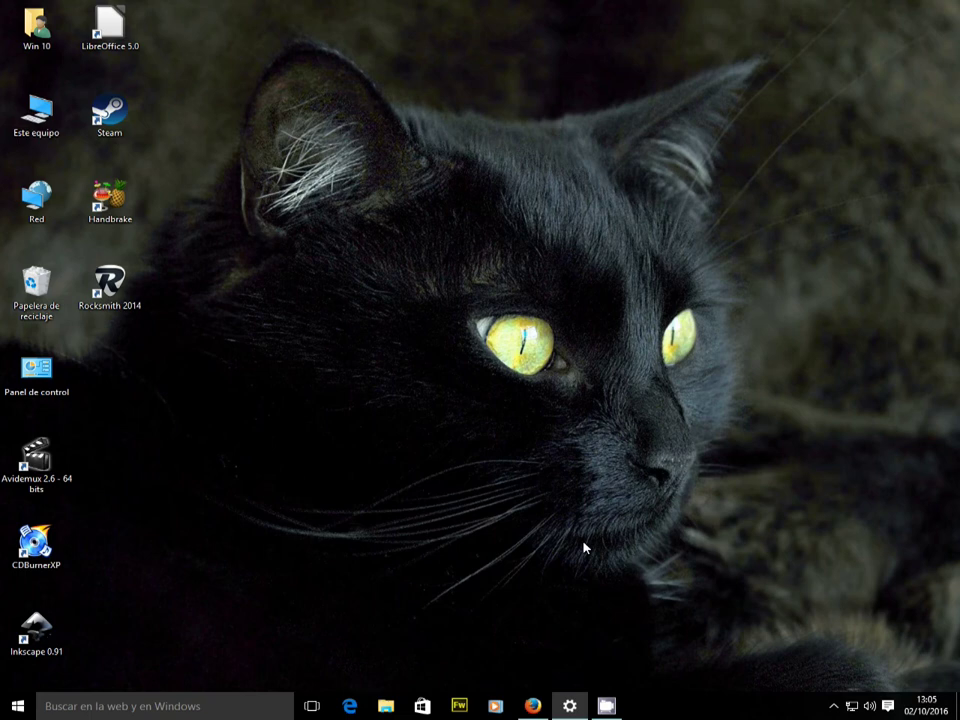
Check the update progress on the Windows Update page under Actualización y seguridad in Settings, and minimize the window.
left_click(567, 705)
left_click(17, 706)
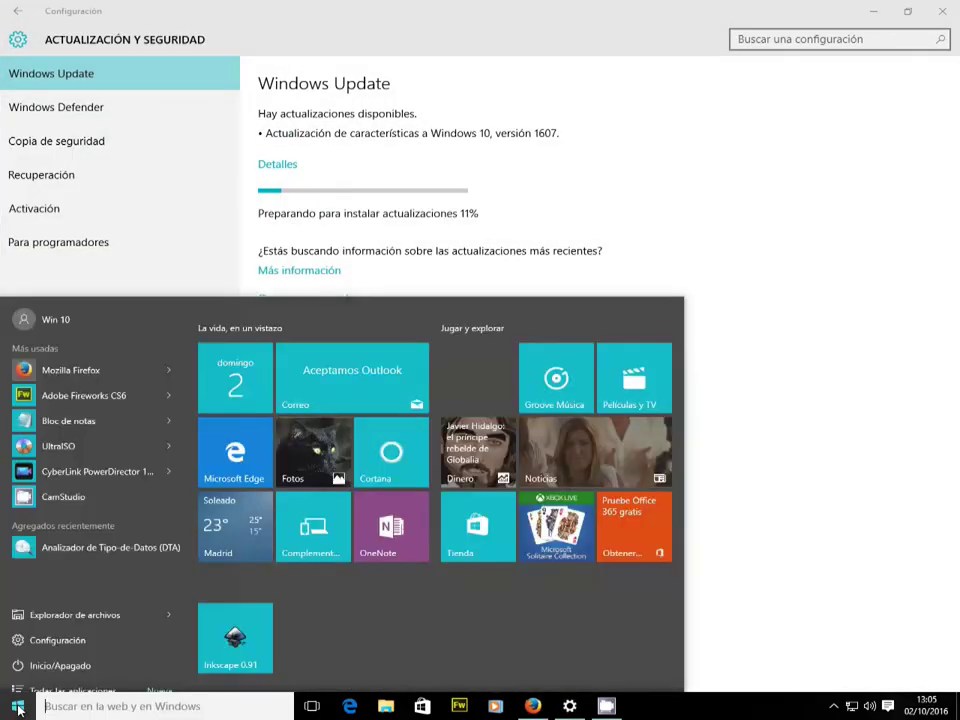
left_click(45, 626)
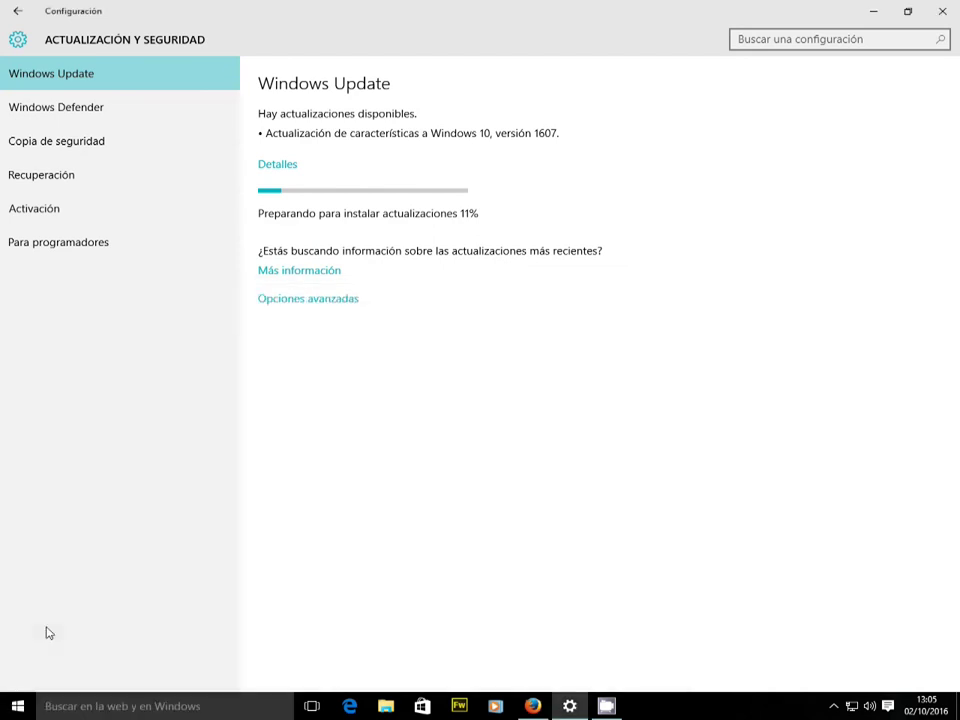
left_click(17, 14)
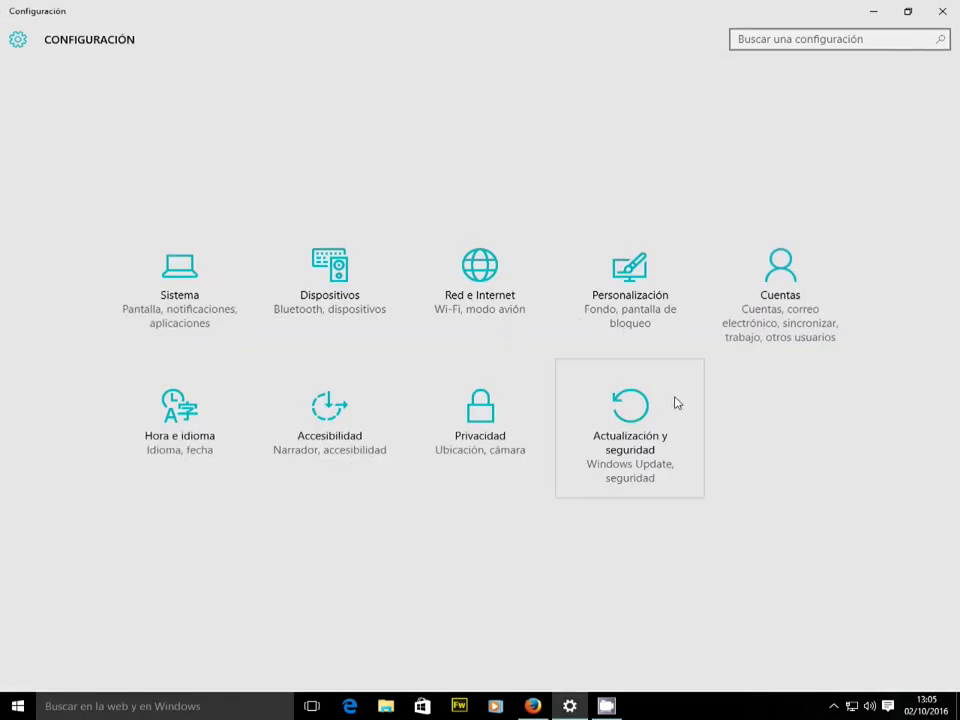
left_click(641, 442)
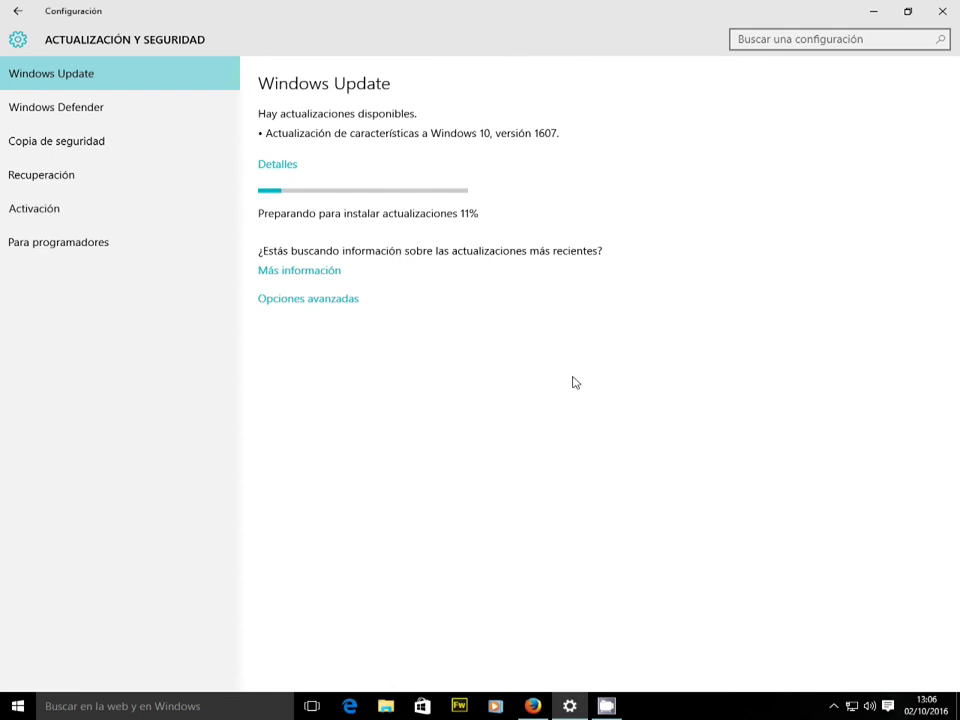
left_click(874, 13)
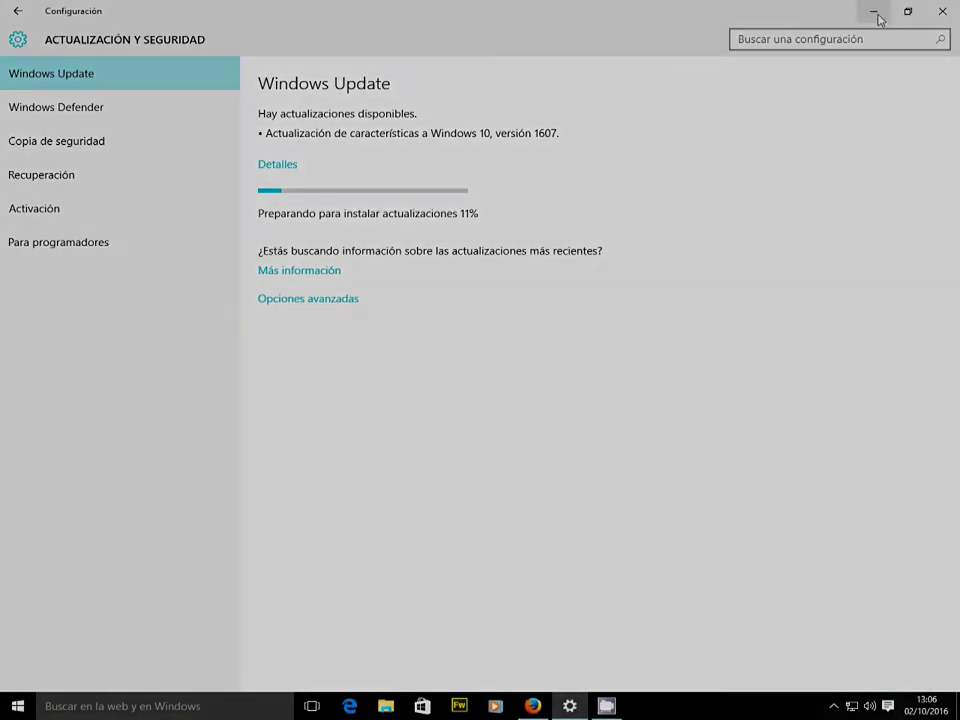